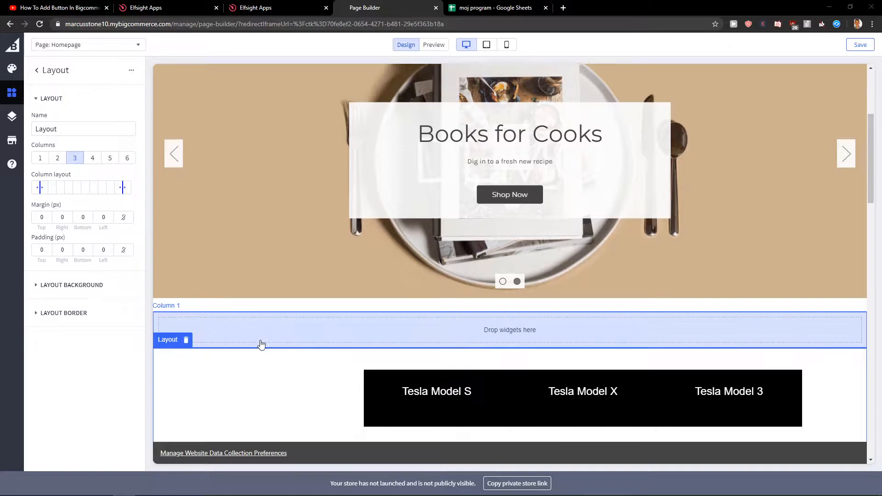
scroll(413, 322, "up", 2)
scroll(422, 263, "up", 3)
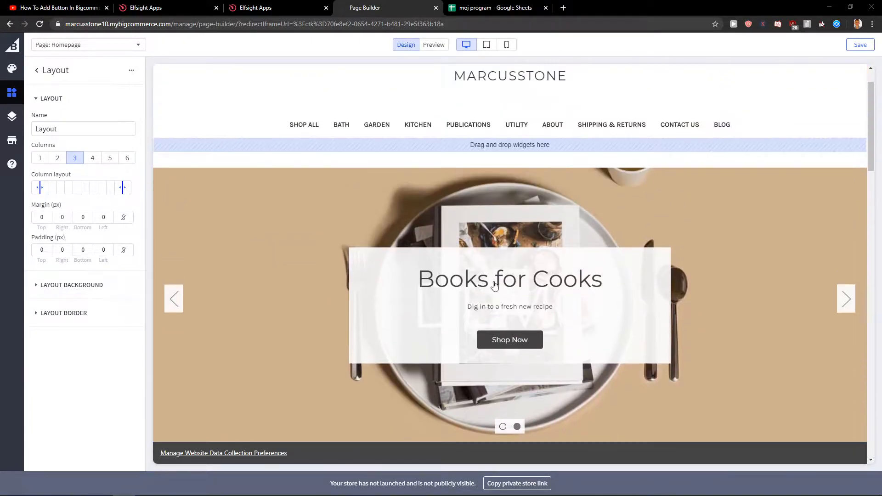
scroll(547, 252, "down", 4)
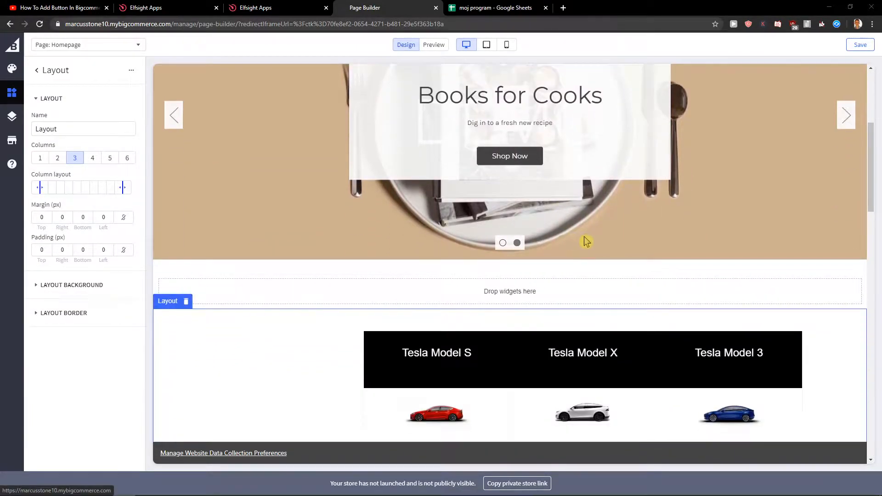
Switch to the YouTube video and open the Elfsight link in its description.
left_click(43, 8)
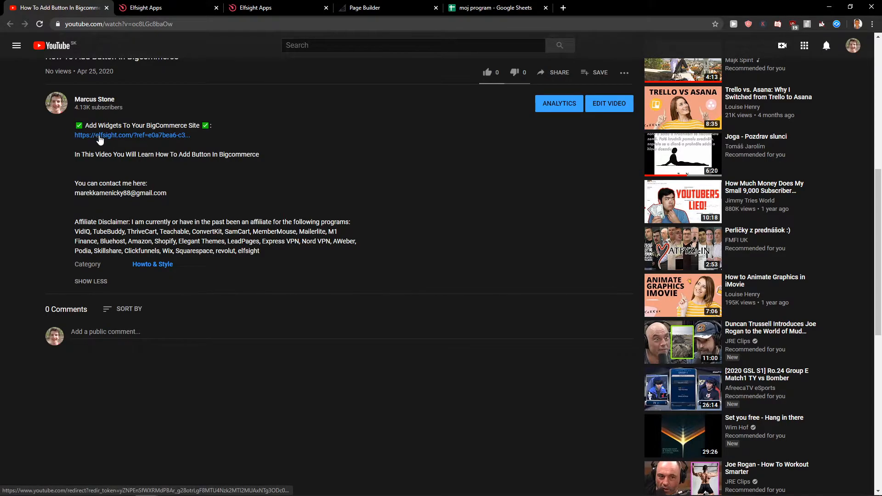
left_click(116, 137)
left_click(151, 10)
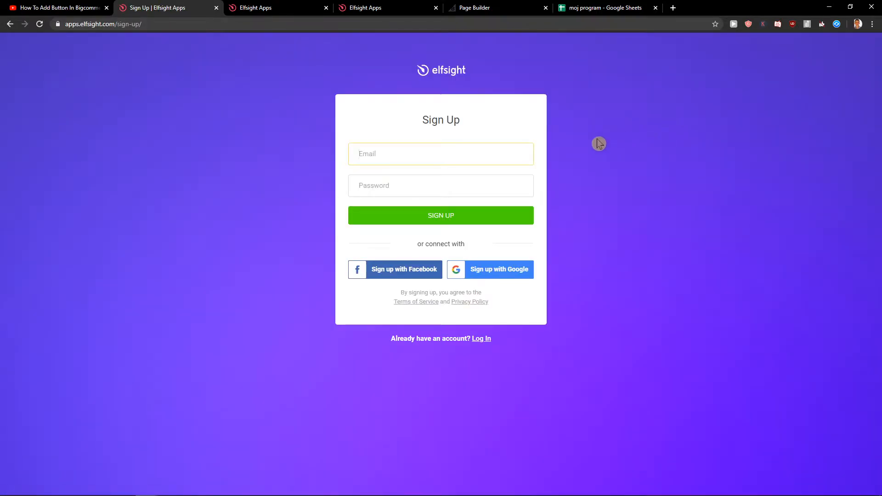
Return from the sign-up page to the Elfsight homepage and log in to the existing account.
left_click(423, 161)
left_click(563, 167)
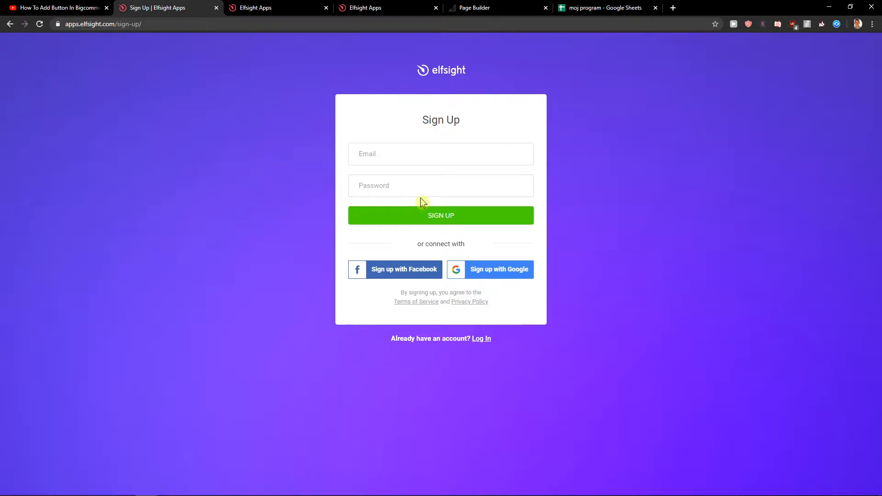
left_click(9, 27)
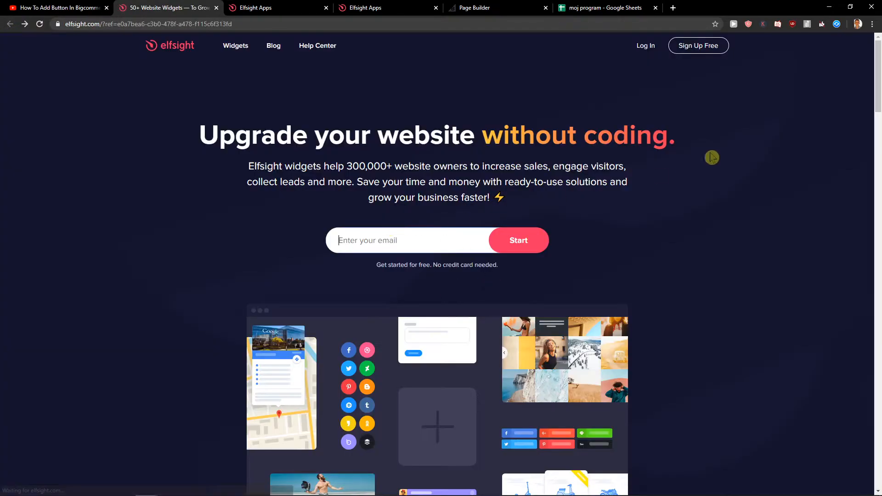
left_click(646, 46)
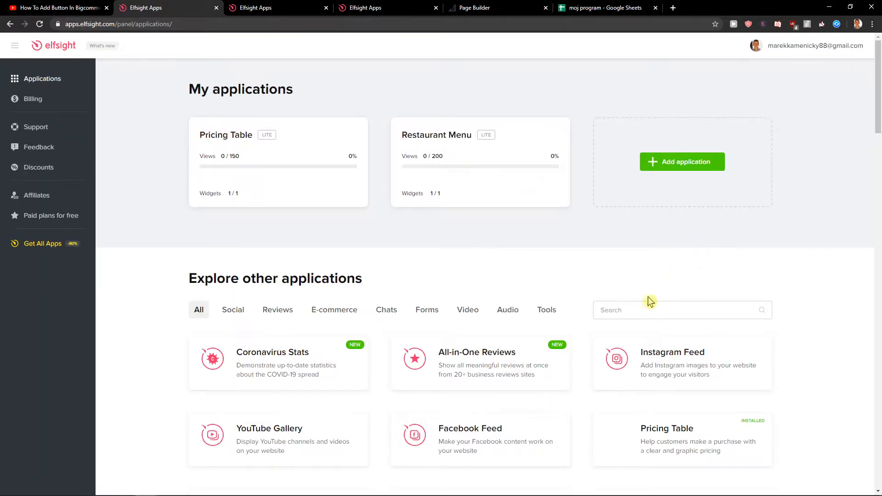
Search the Elfsight applications for "contact" and create a Contact Form widget.
left_click(648, 304)
type("contact")
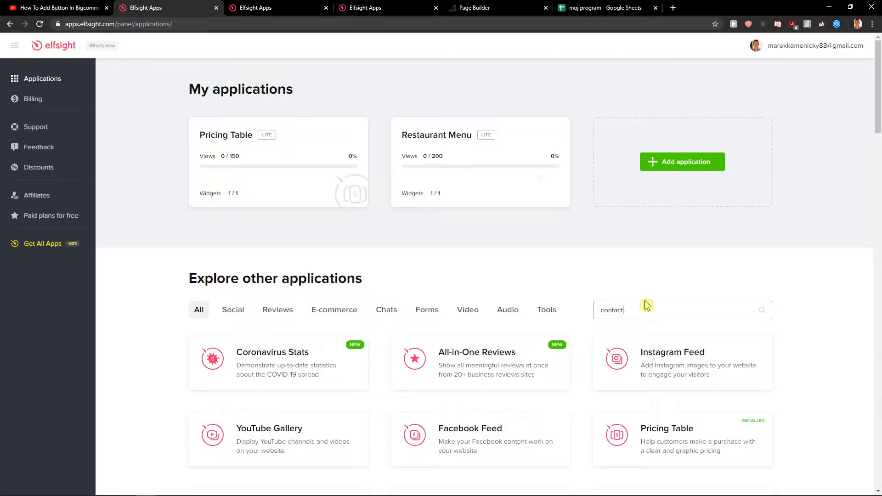
mouse_move(269, 370)
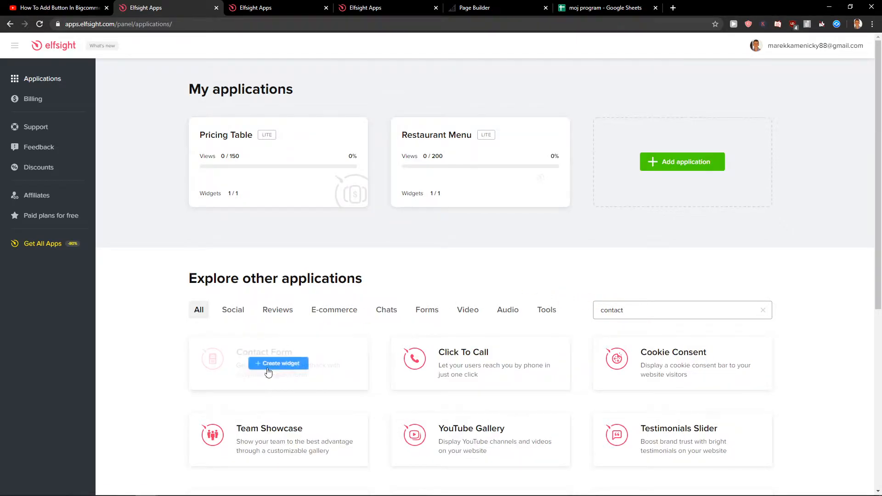
left_click(305, 370)
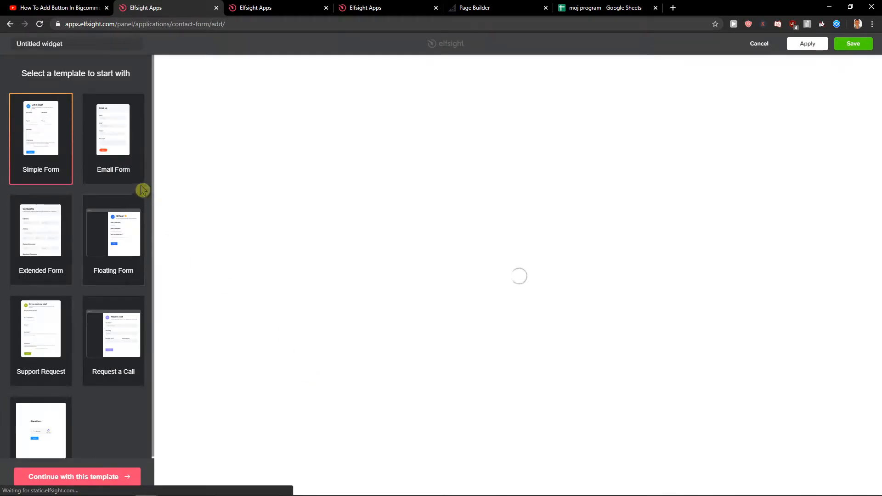
Preview the Email, Extended and Floating Form templates, then continue with the Simple Form template.
left_click(124, 182)
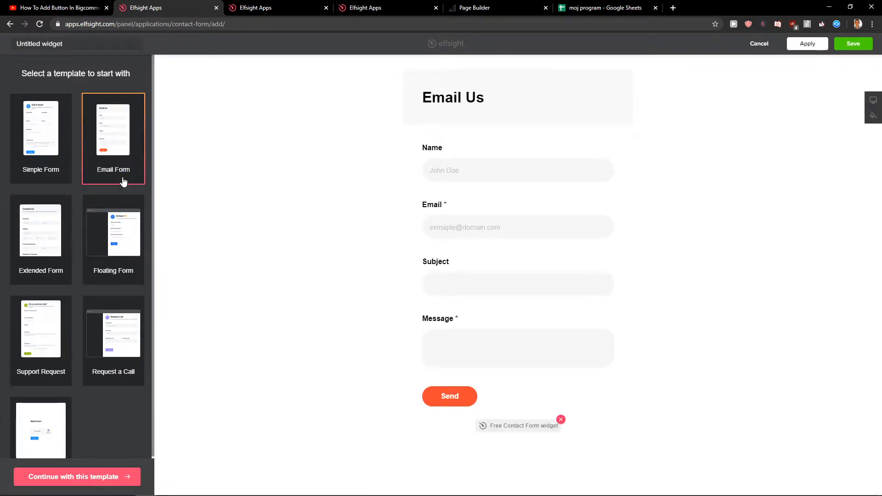
left_click(49, 278)
left_click(40, 152)
left_click(125, 260)
left_click(32, 146)
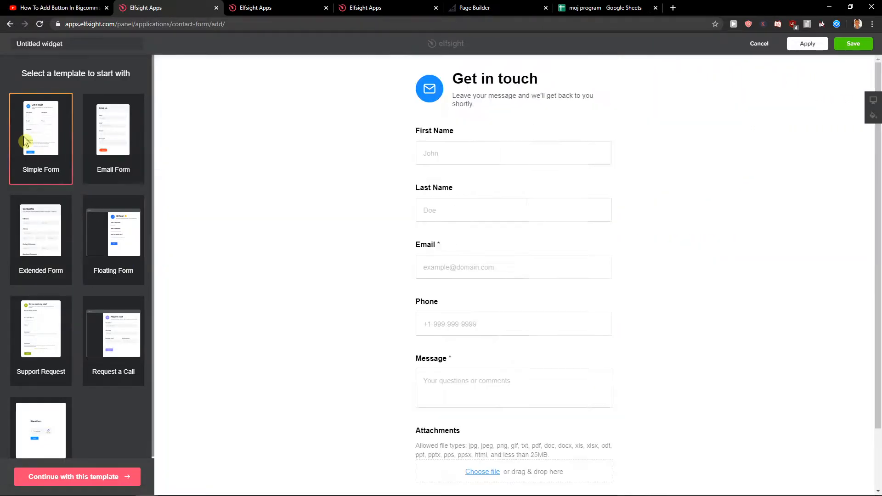
scroll(323, 241, "down", 2)
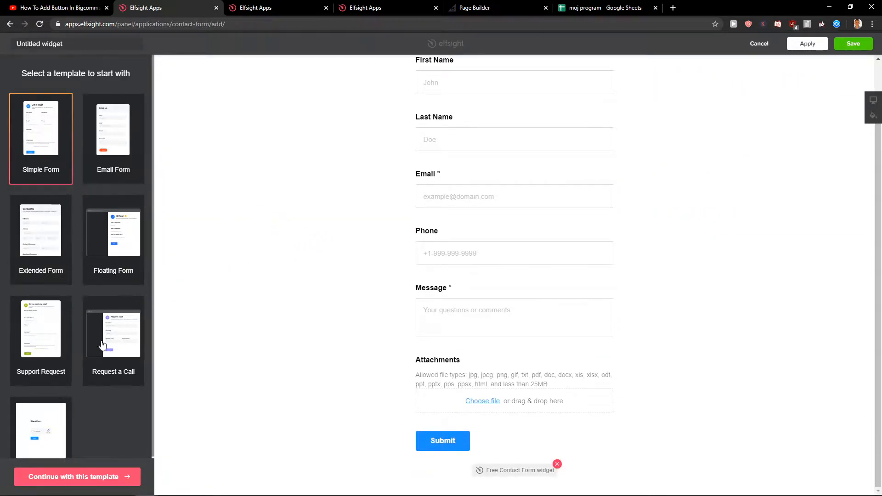
scroll(114, 437, "down", 1)
scroll(115, 455, "up", 1)
left_click(100, 480)
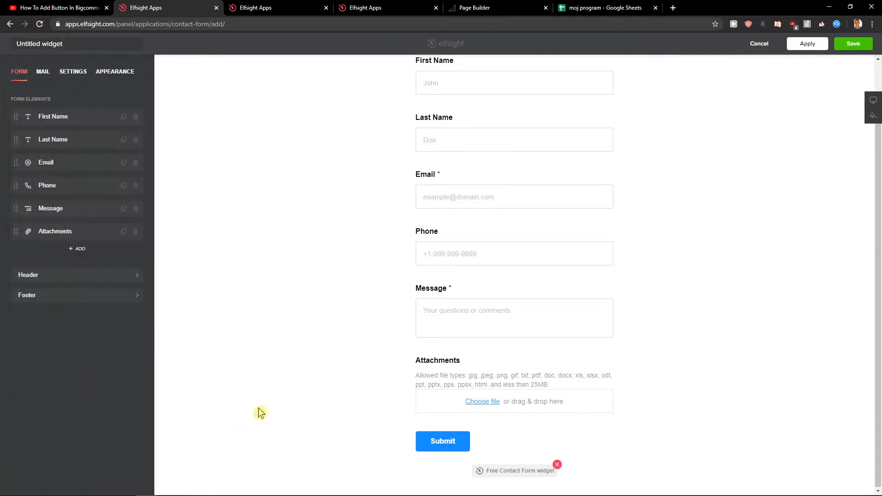
Examine the contact form preview, its form elements, and the widget's mail and general settings.
scroll(387, 390, "up", 2)
scroll(305, 217, "down", 2)
scroll(298, 202, "up", 2)
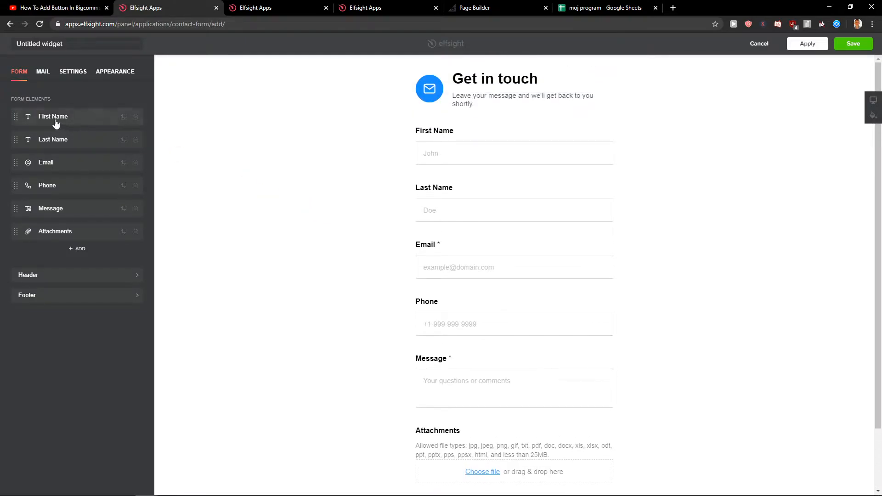
left_click(47, 79)
left_click(67, 78)
left_click(13, 80)
left_click(62, 117)
left_click(13, 67)
left_click(42, 73)
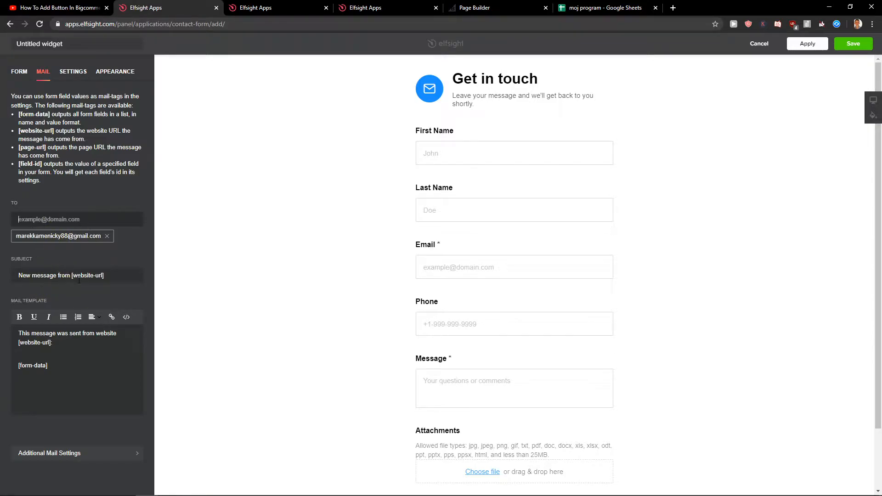
Remove the Phone and Attachments fields from the contact form.
left_click(19, 72)
left_click(135, 187)
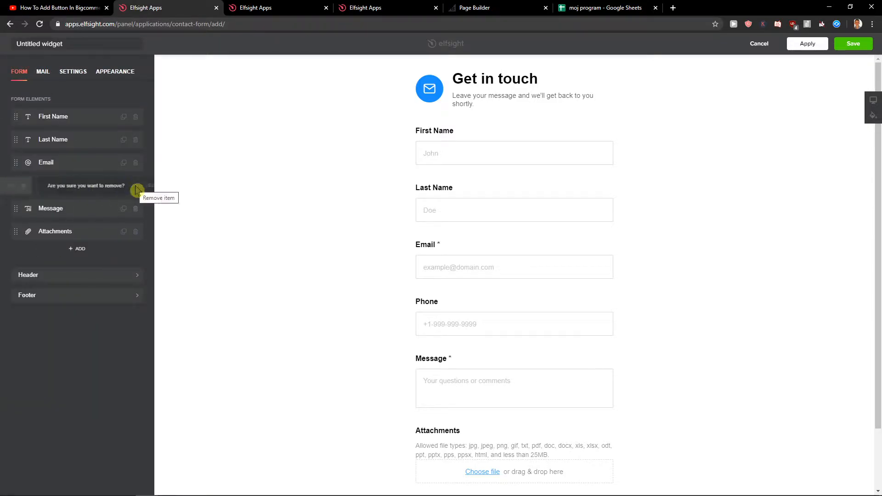
left_click(118, 190)
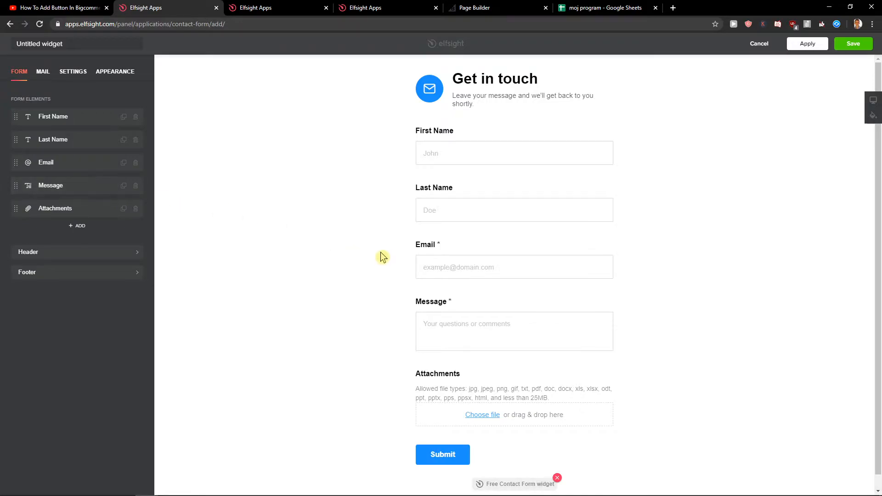
scroll(380, 252, "down", 1)
left_click(136, 209)
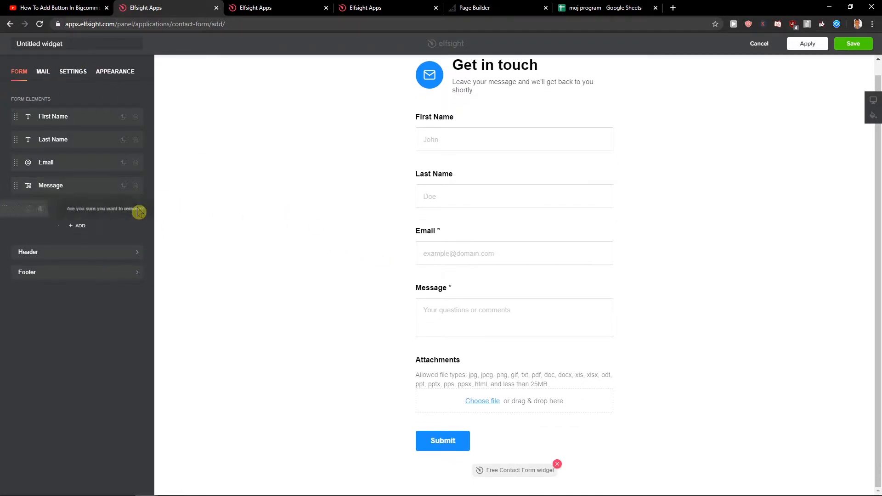
left_click(117, 211)
Review the contact form's Action After Submit settings and its submit button and error messages.
left_click(72, 71)
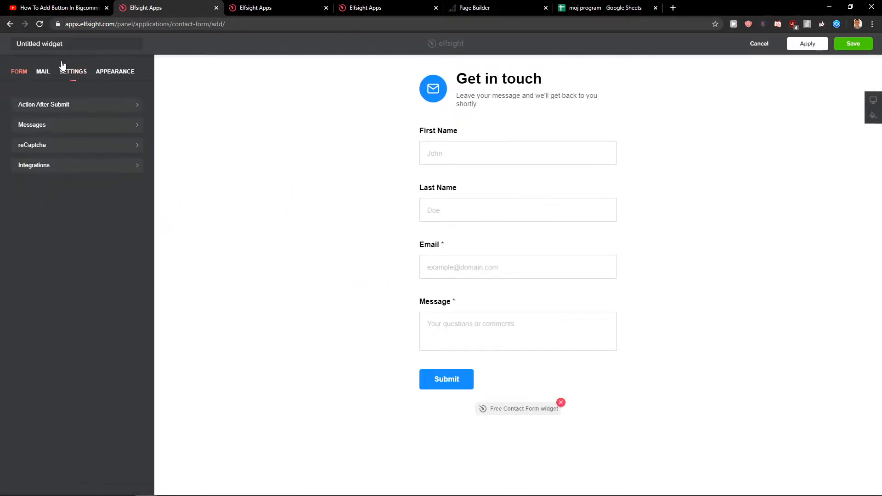
left_click(43, 73)
left_click(67, 73)
left_click(68, 105)
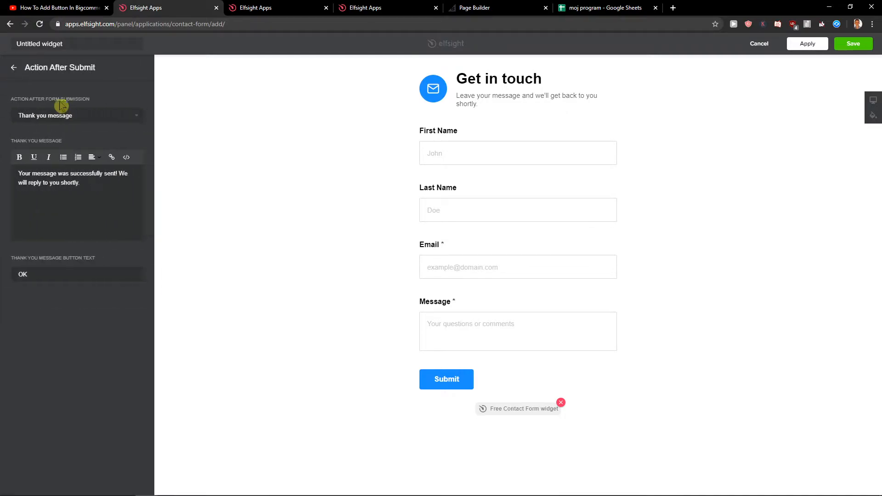
left_click(11, 72)
left_click(58, 124)
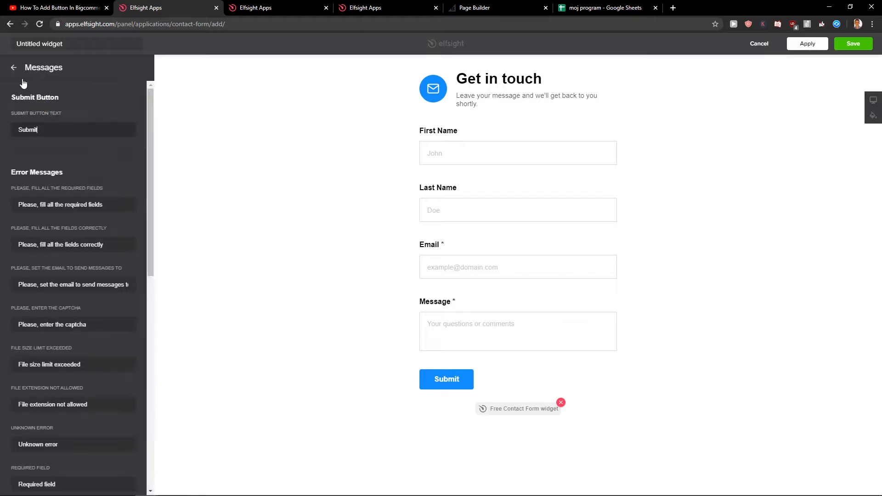
scroll(66, 138, "down", 1)
scroll(54, 121, "up", 1)
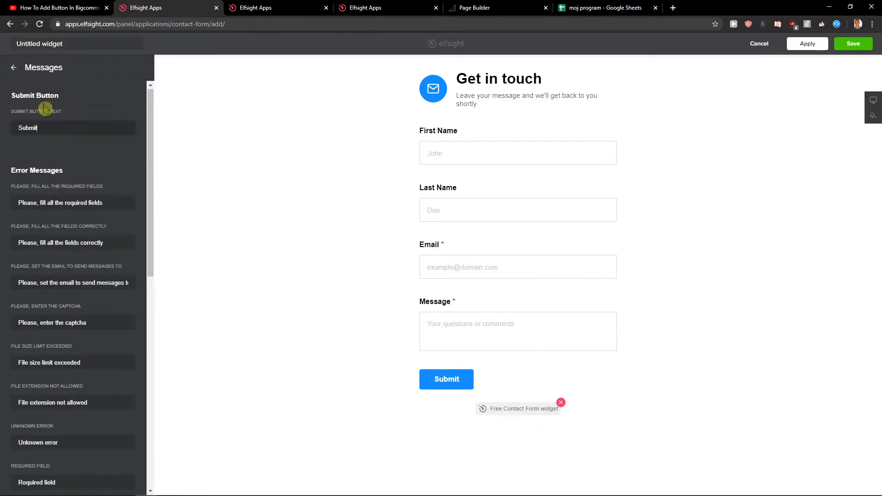
left_click(19, 71)
Set the contact form's width to 600, keeping the Default layout, and save the widget.
left_click(109, 78)
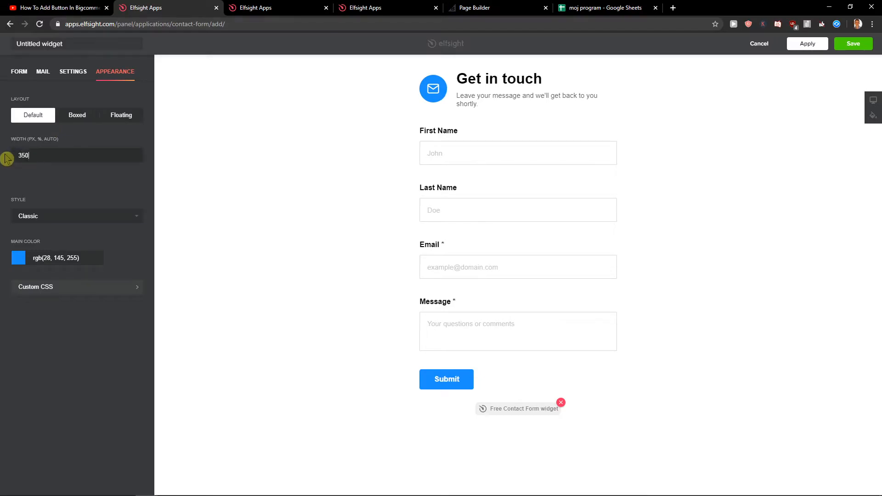
type("00")
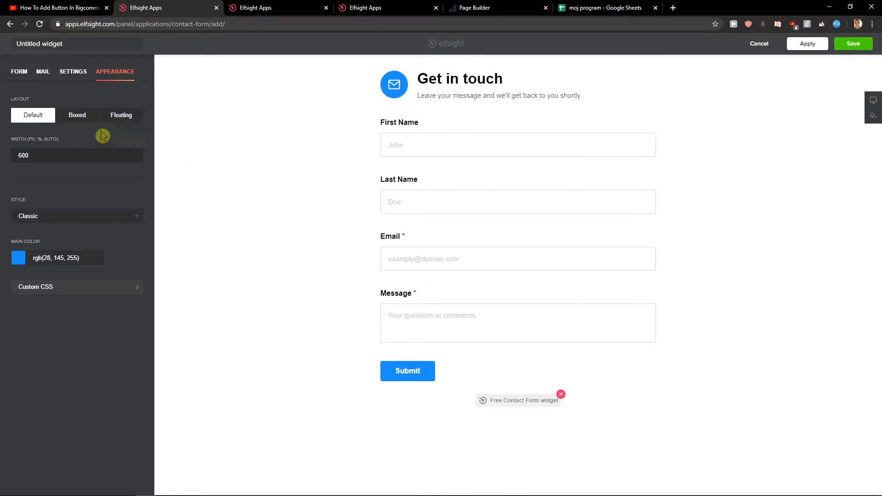
left_click(69, 116)
left_click(37, 116)
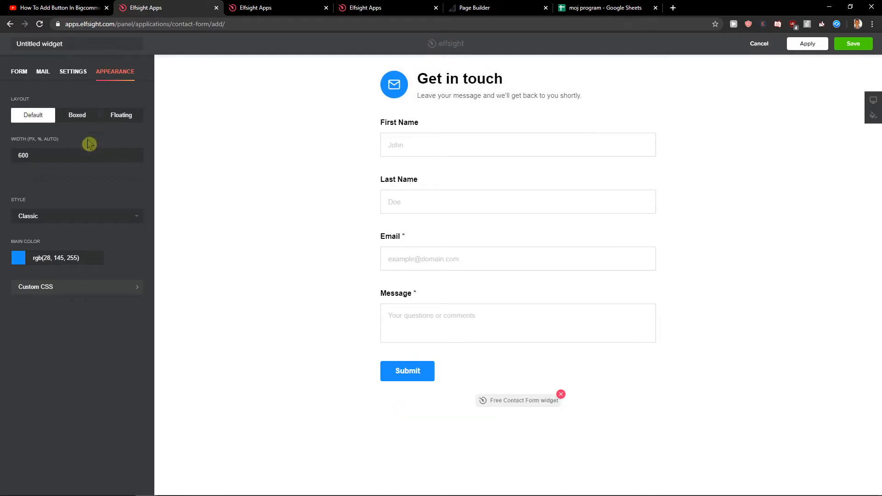
left_click(128, 114)
left_click(30, 116)
left_click(852, 46)
Close the Pricing Table tab and compare Elfsight's Single App and All Apps Pack plans before returning to the Contact Form widget's installation code.
left_click(406, 9)
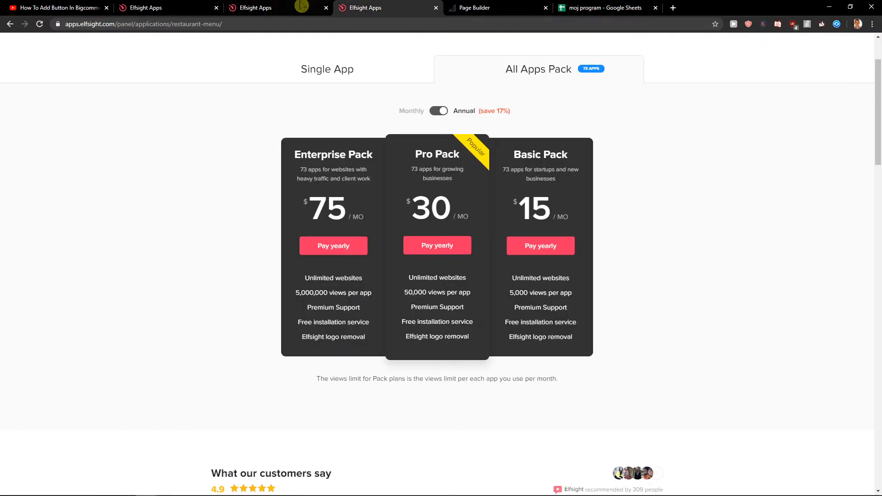
left_click(312, 9)
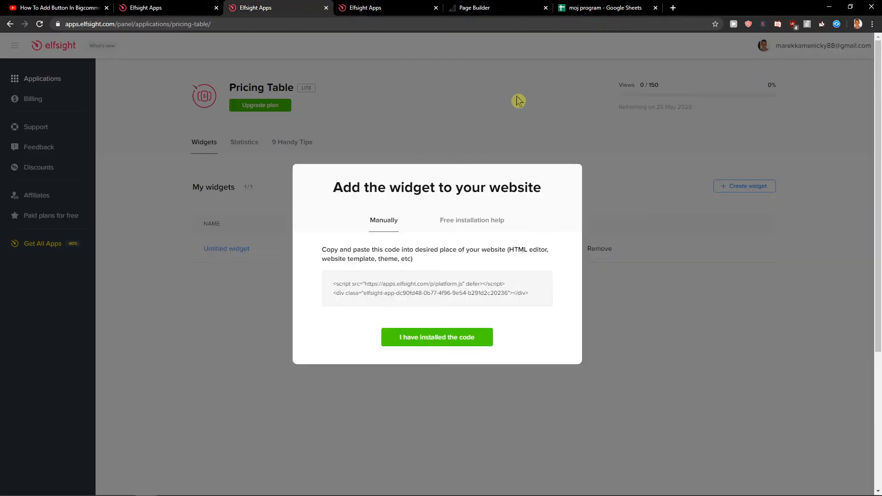
left_click(516, 98)
left_click(339, 6)
left_click(436, 8)
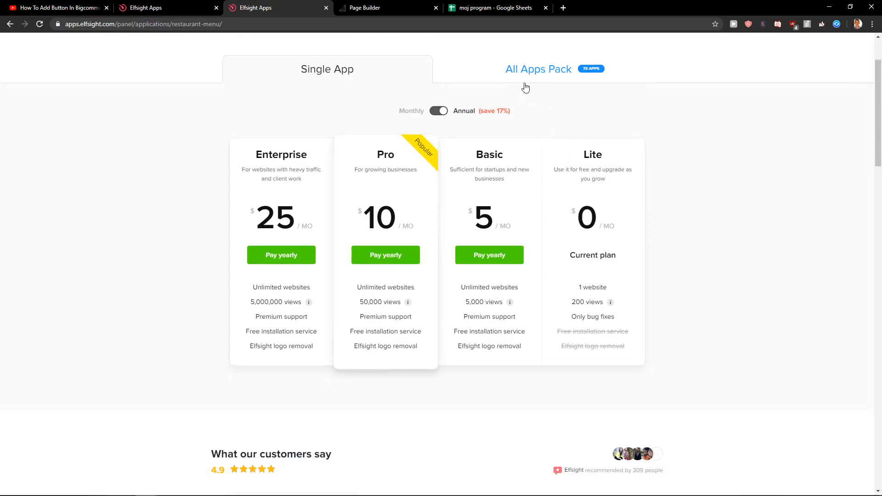
left_click(507, 87)
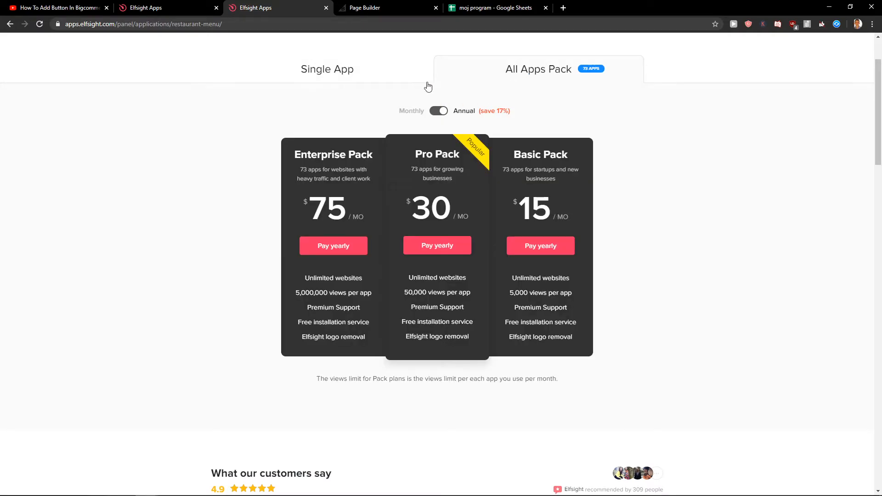
left_click(385, 74)
left_click(195, 8)
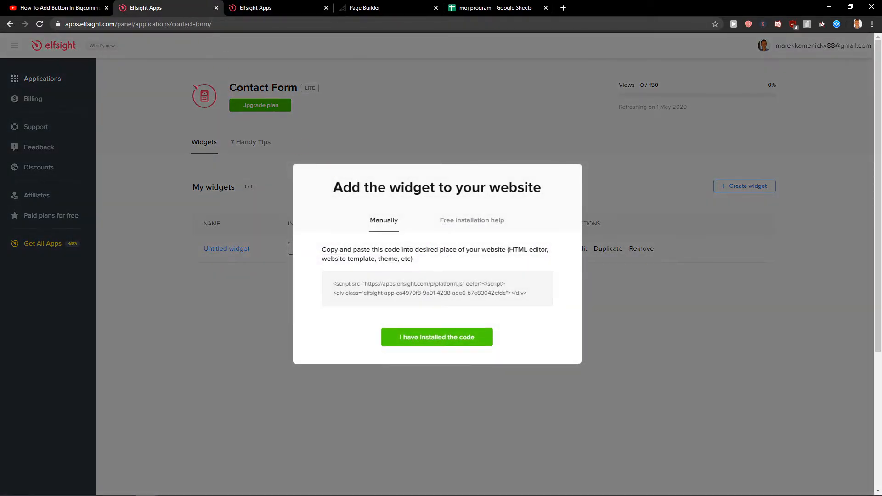
Switch to the BigCommerce Page Builder and delete the HTML widget containing the Tesla comparison table from the homepage.
left_click(386, 8)
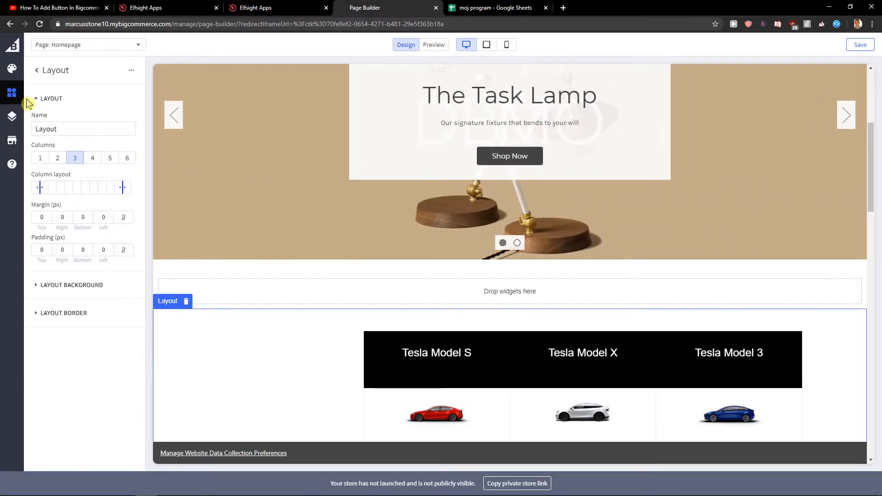
left_click(36, 71)
scroll(466, 315, "down", 2)
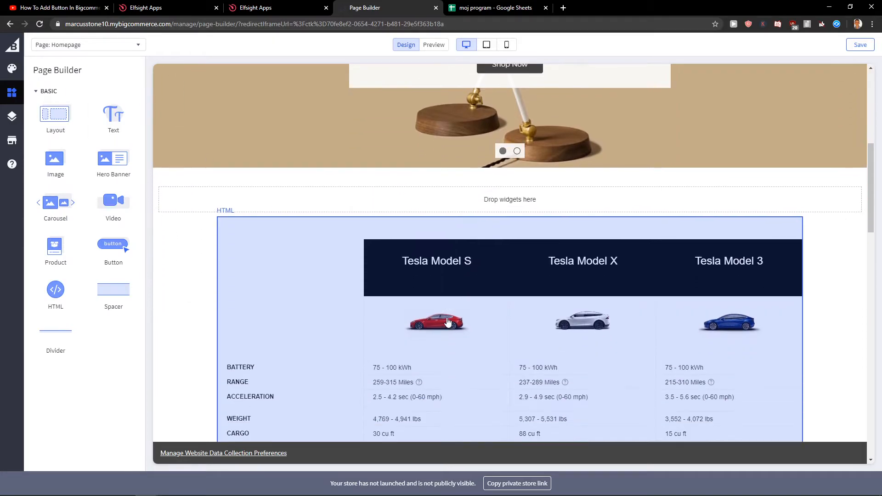
left_click(243, 221)
left_click(261, 209)
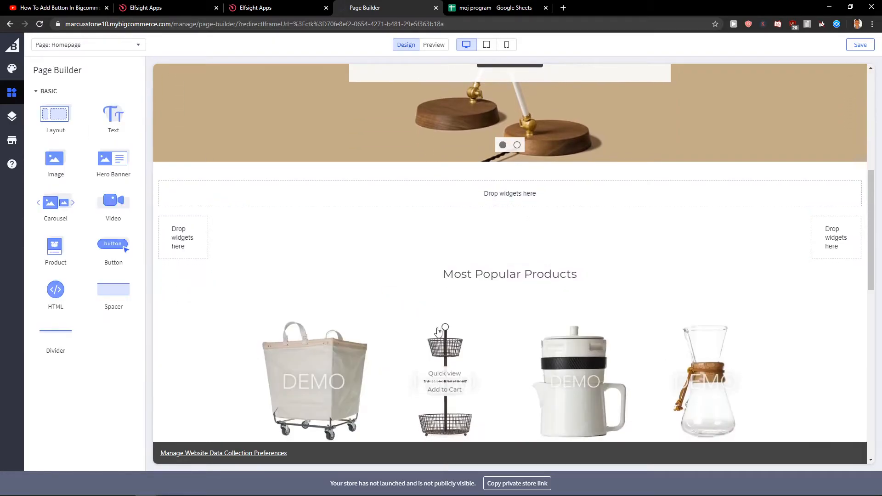
scroll(474, 252, "down", 3)
scroll(474, 206, "up", 2)
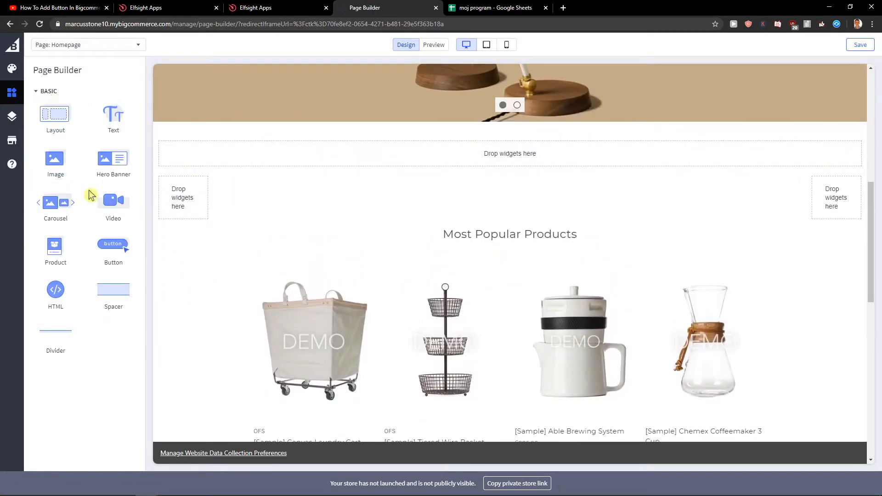
Add an HTML widget to the middle column above Most Popular Products, insert the Elfsight contact form code, and save the widget and page.
left_click_drag(55, 294, 388, 200)
left_click_drag(51, 175, 33, 92)
key("ctrl+v")
left_click_drag(102, 269, 18, 274)
left_click(83, 301)
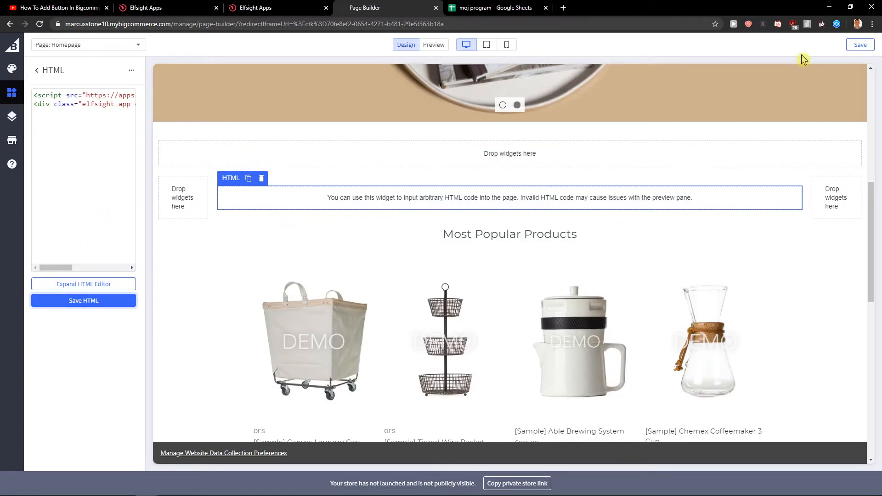
left_click(859, 44)
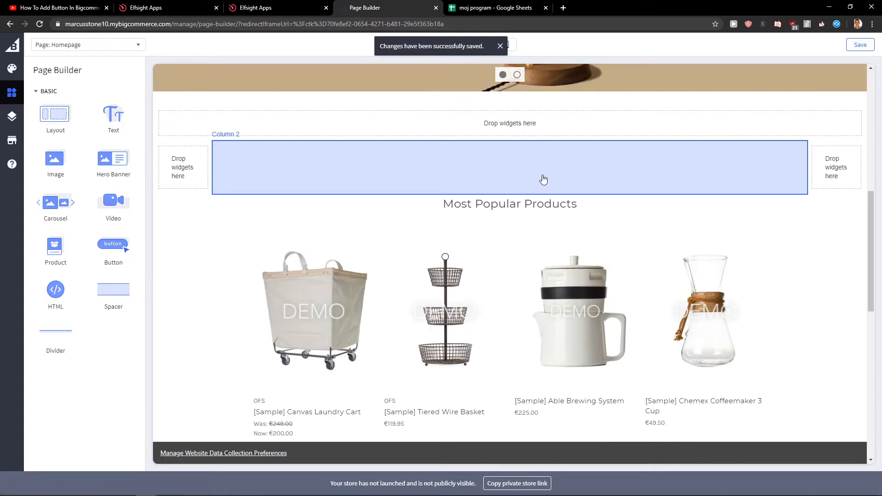
Check the embedded contact form and its three-column layout, and set the bottom padding of its middle column to 50 px.
scroll(233, 297, "down", 2)
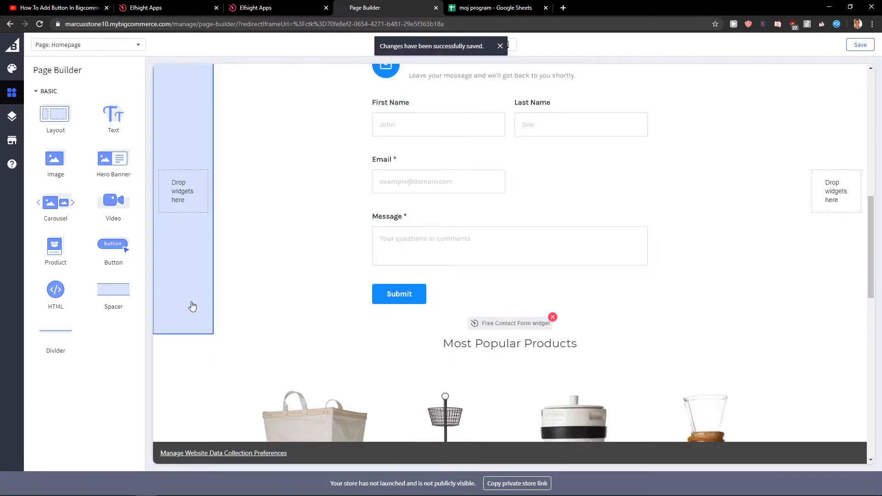
scroll(192, 305, "up", 1)
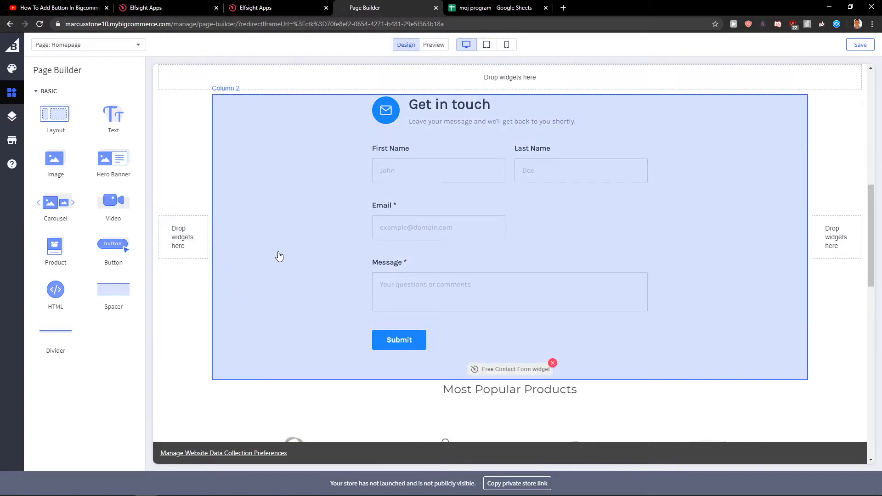
left_click(276, 254)
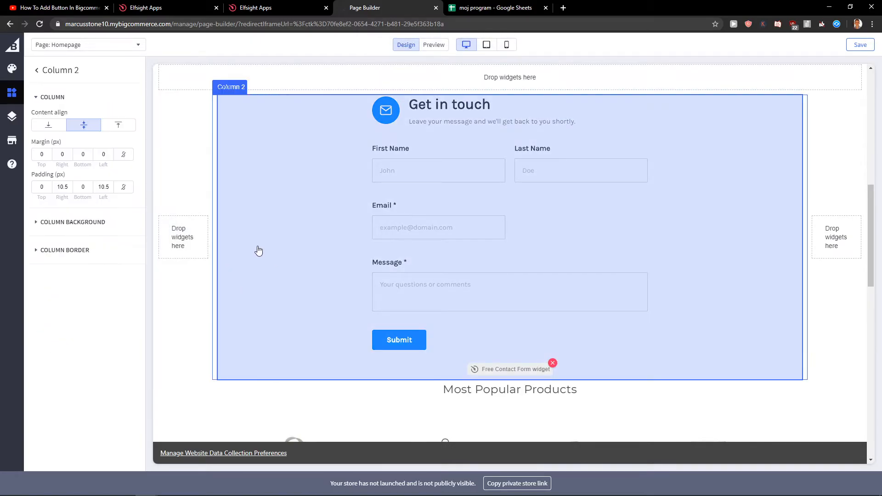
left_click(36, 73)
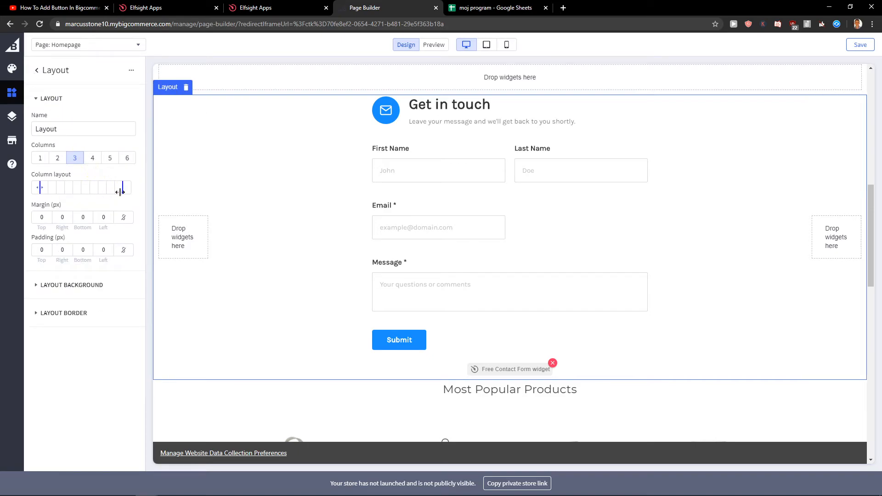
mouse_move(120, 190)
left_mouse_down()
mouse_move(107, 189)
mouse_move(123, 190)
left_mouse_up()
scroll(172, 216, "up", 2)
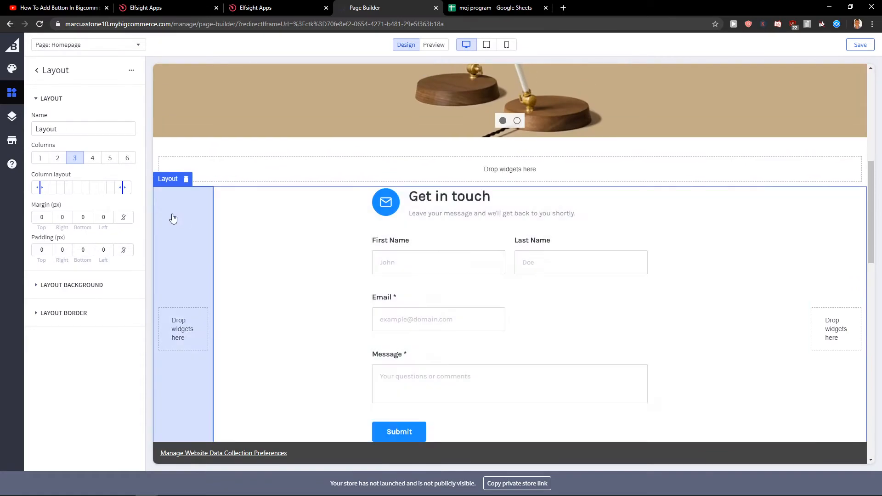
left_click(92, 249)
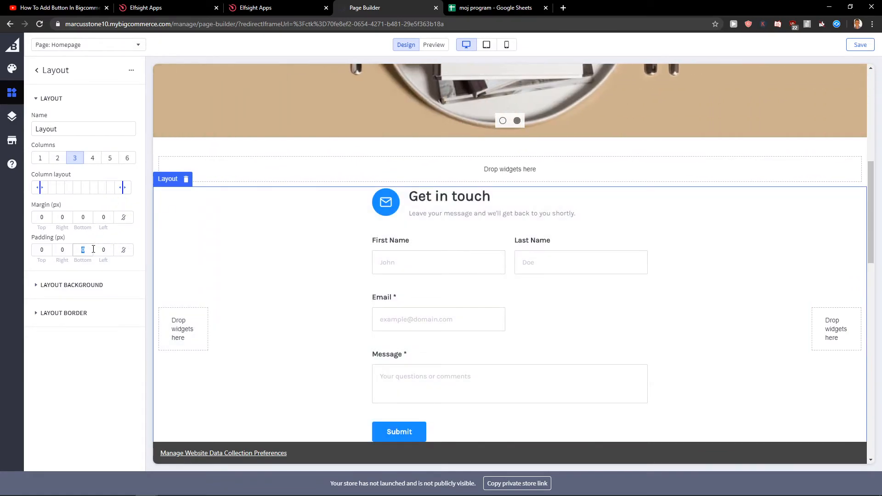
type("50")
left_click(197, 276)
left_click(302, 279)
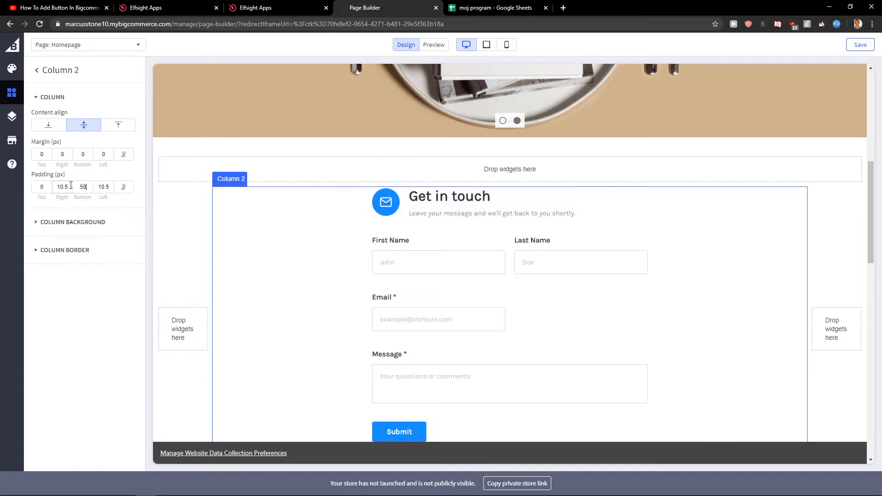
Add a full-width HTML widget directly above the existing contact form, insert the Elfsight contact form code, save it, and check the form.
left_click(315, 183)
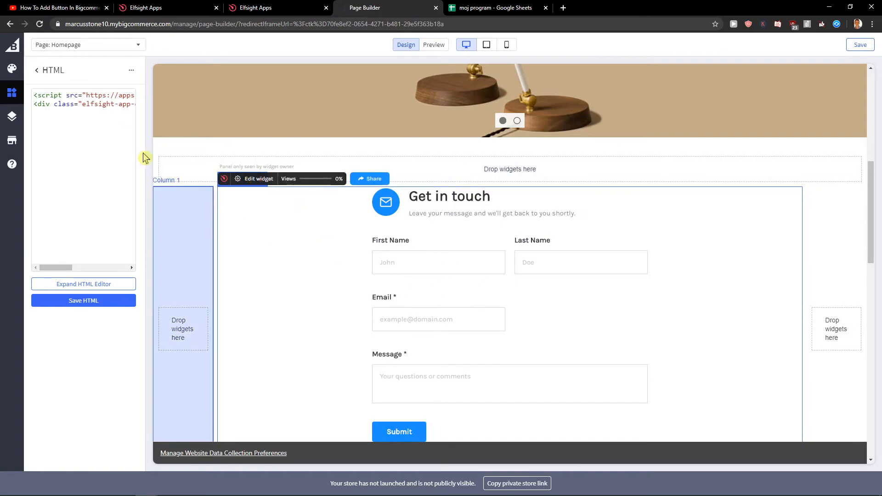
left_click(37, 72)
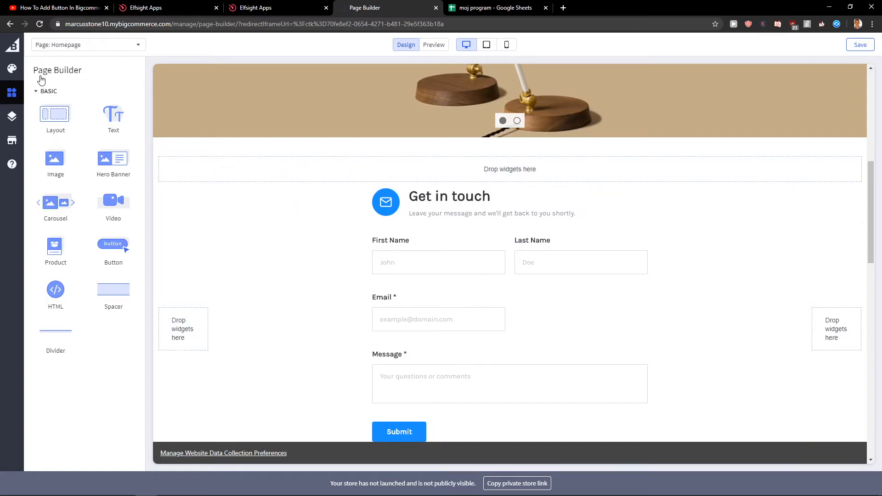
left_click(227, 159)
left_click(35, 70)
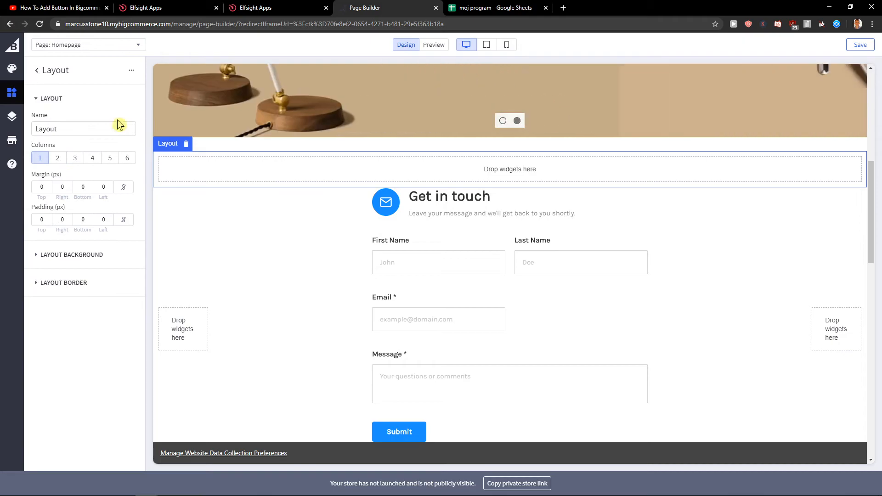
left_click(291, 147)
left_click_drag(56, 289, 416, 199)
key("ctrl+a")
key("ctrl+v")
left_click(99, 299)
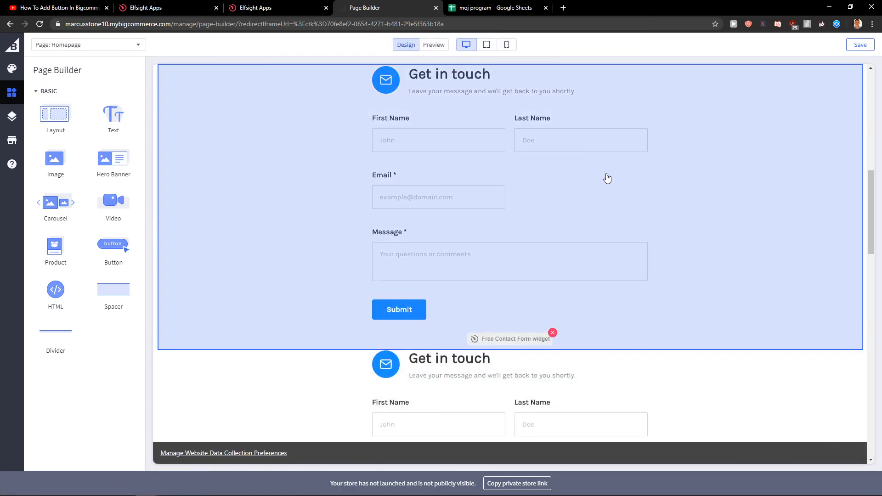
left_click(607, 178)
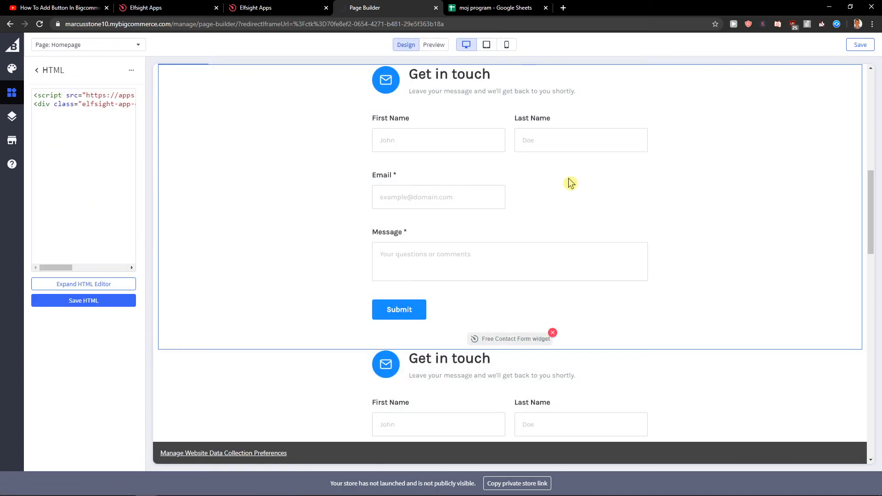
scroll(205, 191, "up", 3)
scroll(322, 179, "down", 2)
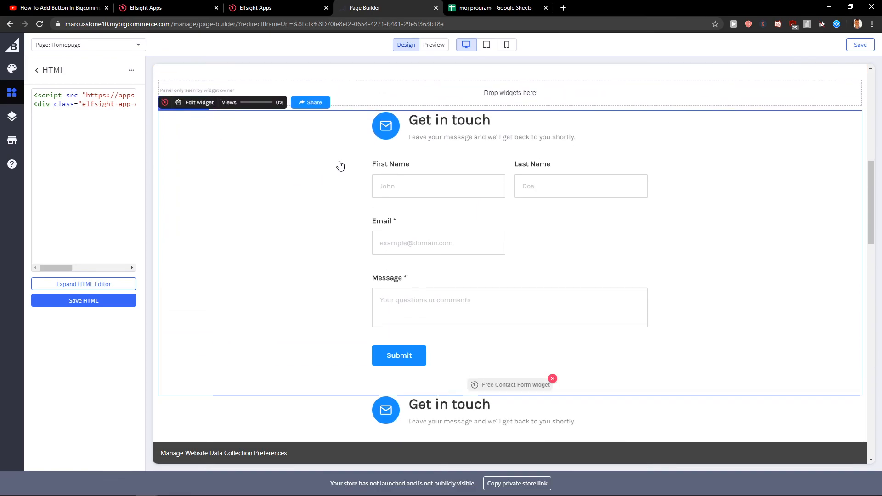
Switch to Elfsight, close the widget's installation code dialog, and view the annual All Apps Pack pricing in the other Elfsight tab.
left_click(189, 8)
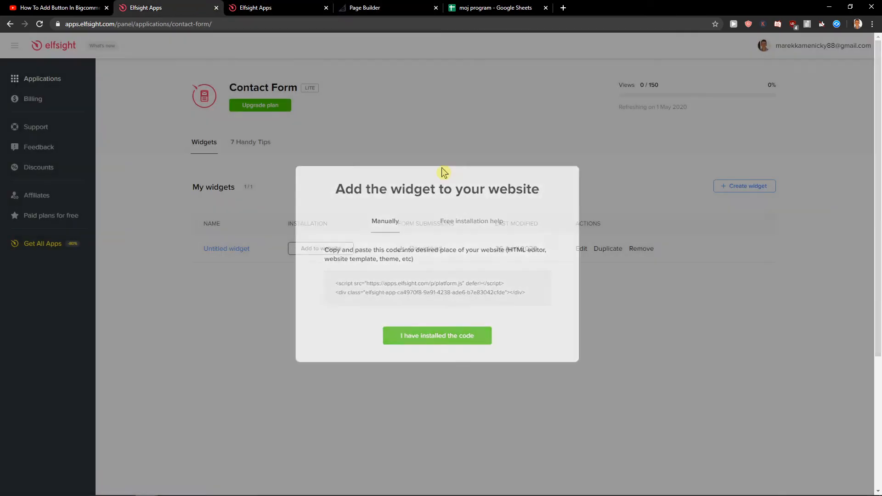
left_click(381, 155)
left_click(642, 249)
left_click(354, 8)
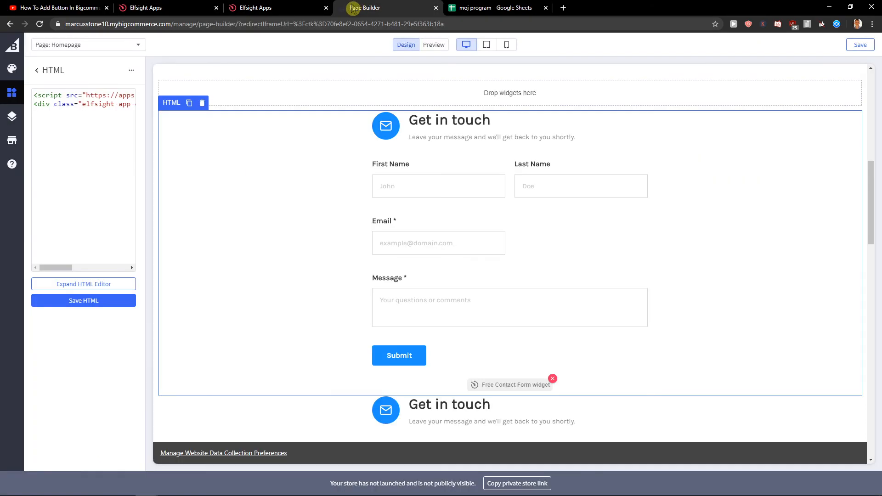
left_click(251, 7)
left_click(462, 81)
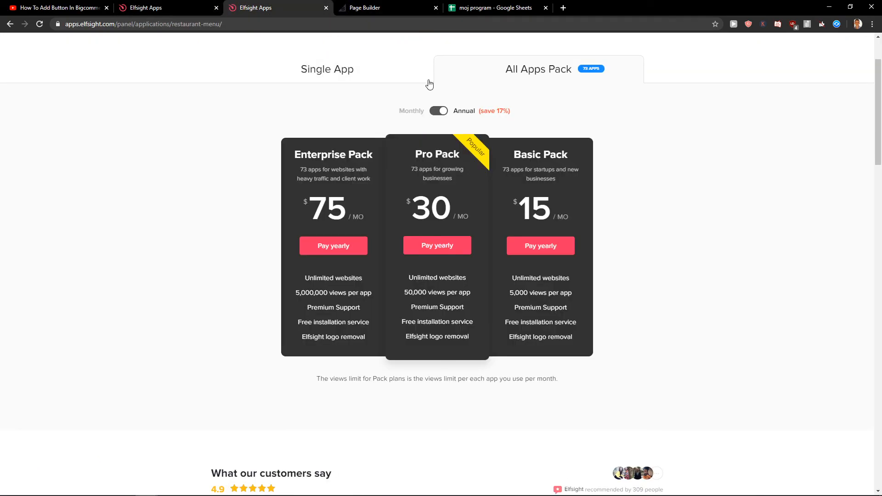